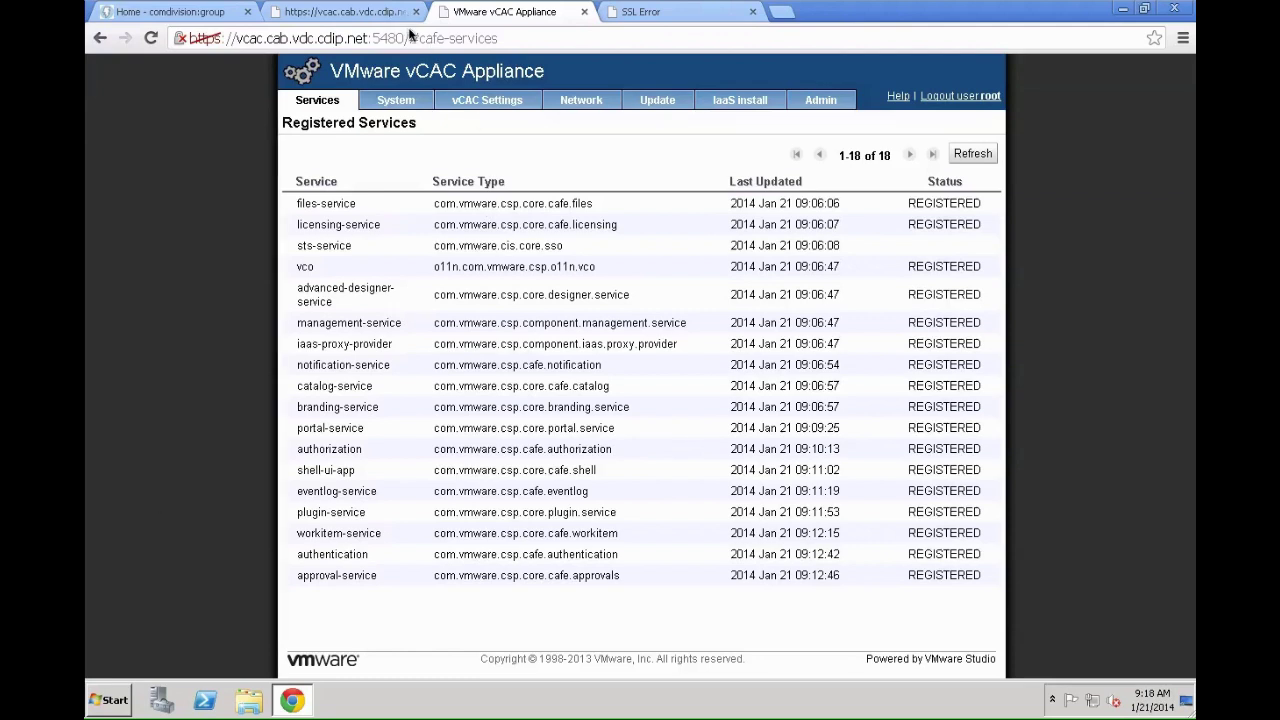
Step: Go to the appliance's :5480/installer page and download the 5.9 MB setup.exe IaaS installer
left_click_drag(409, 37, 581, 37)
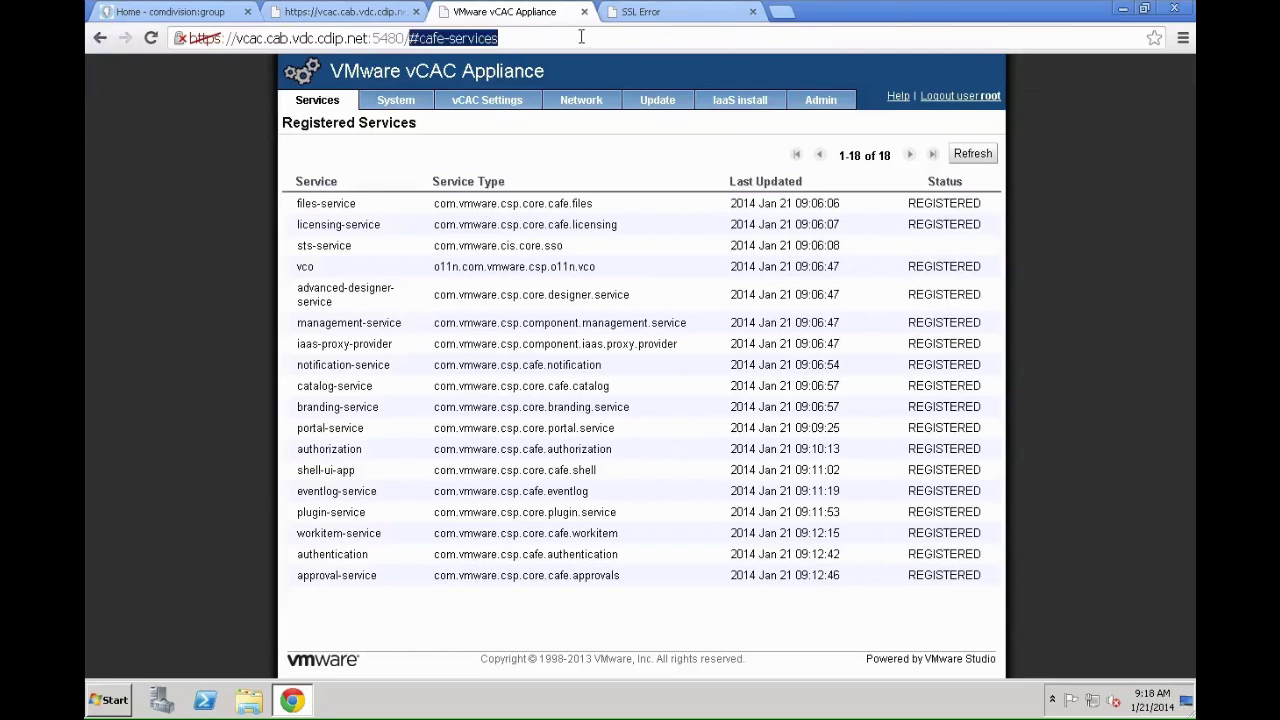
type("inst")
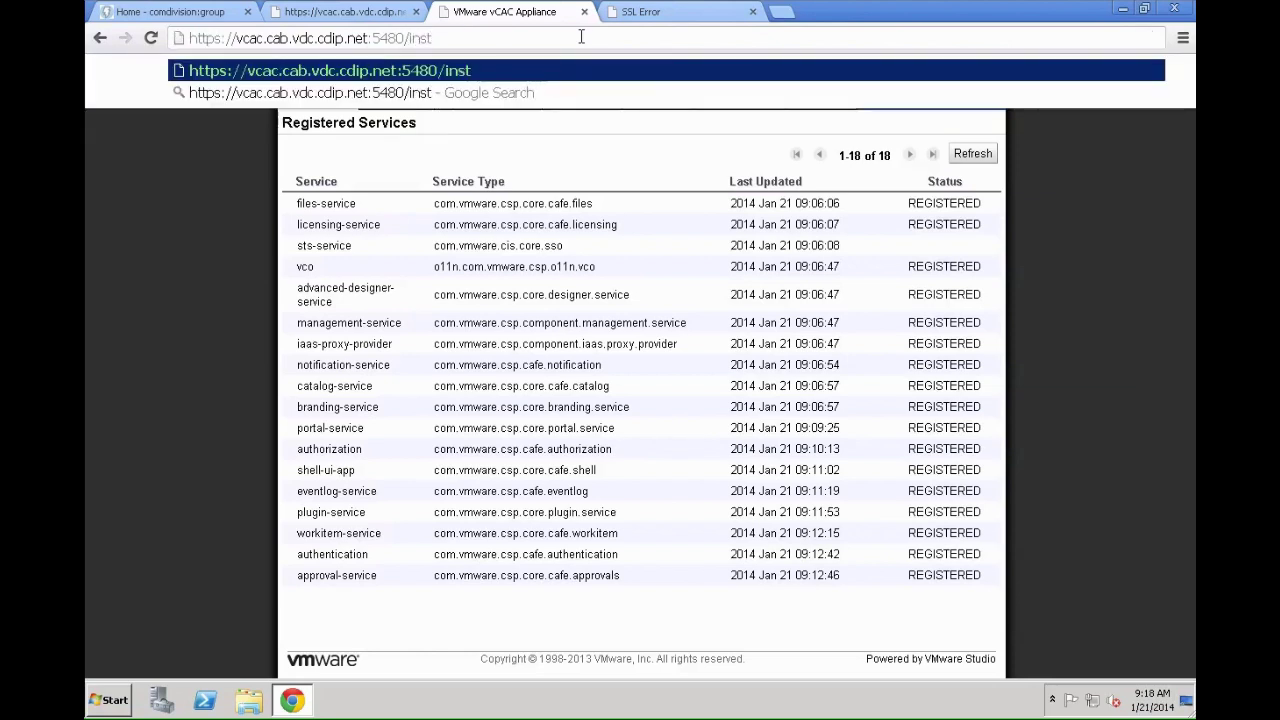
type("aller")
key("Return")
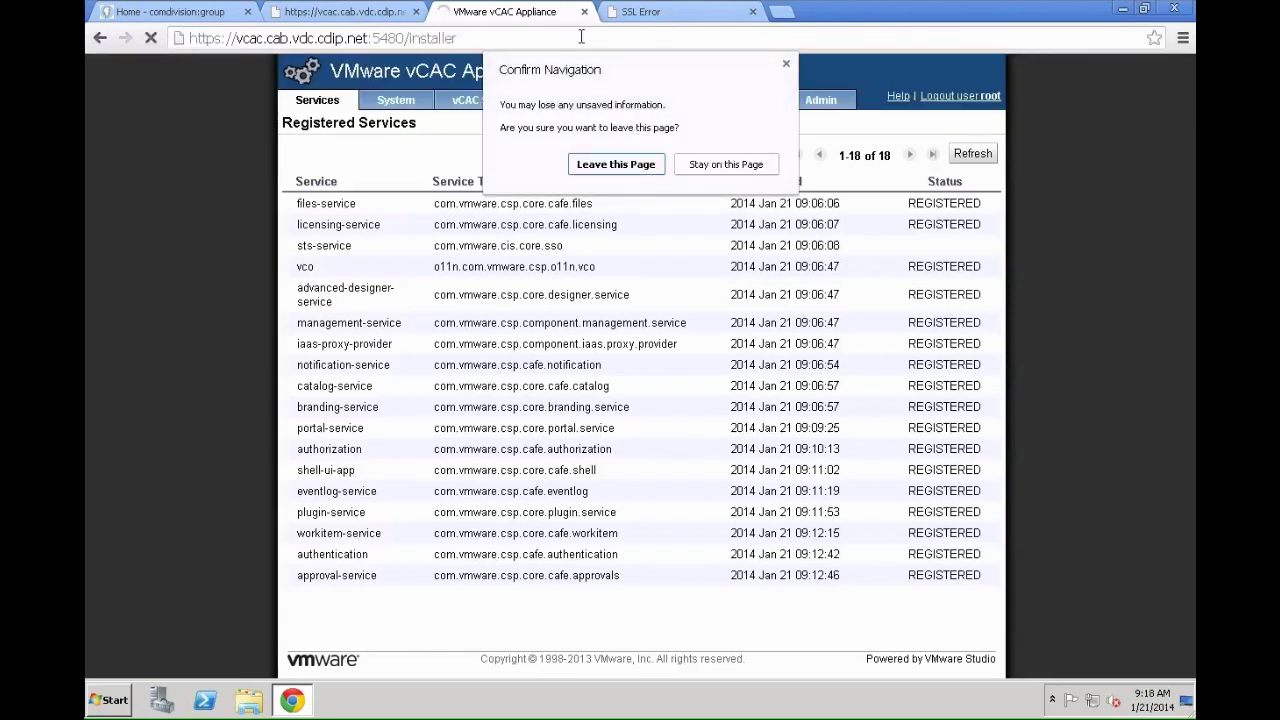
left_click(611, 171)
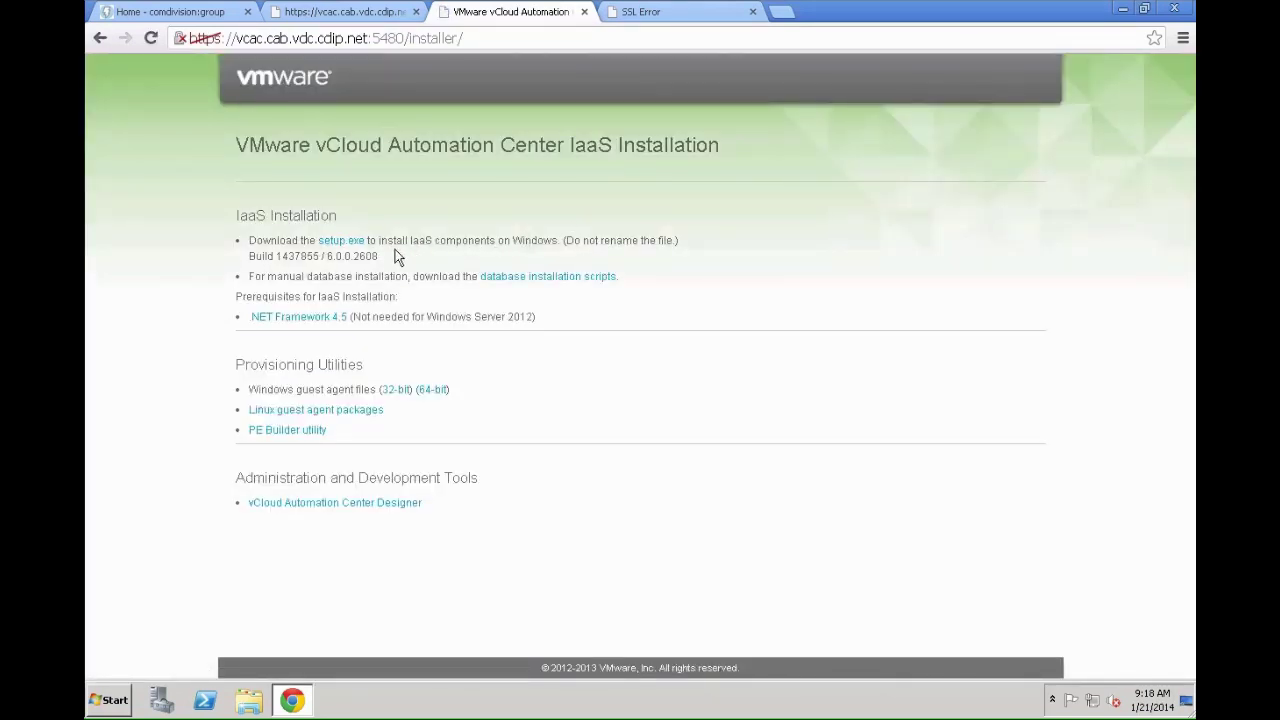
left_click(341, 249)
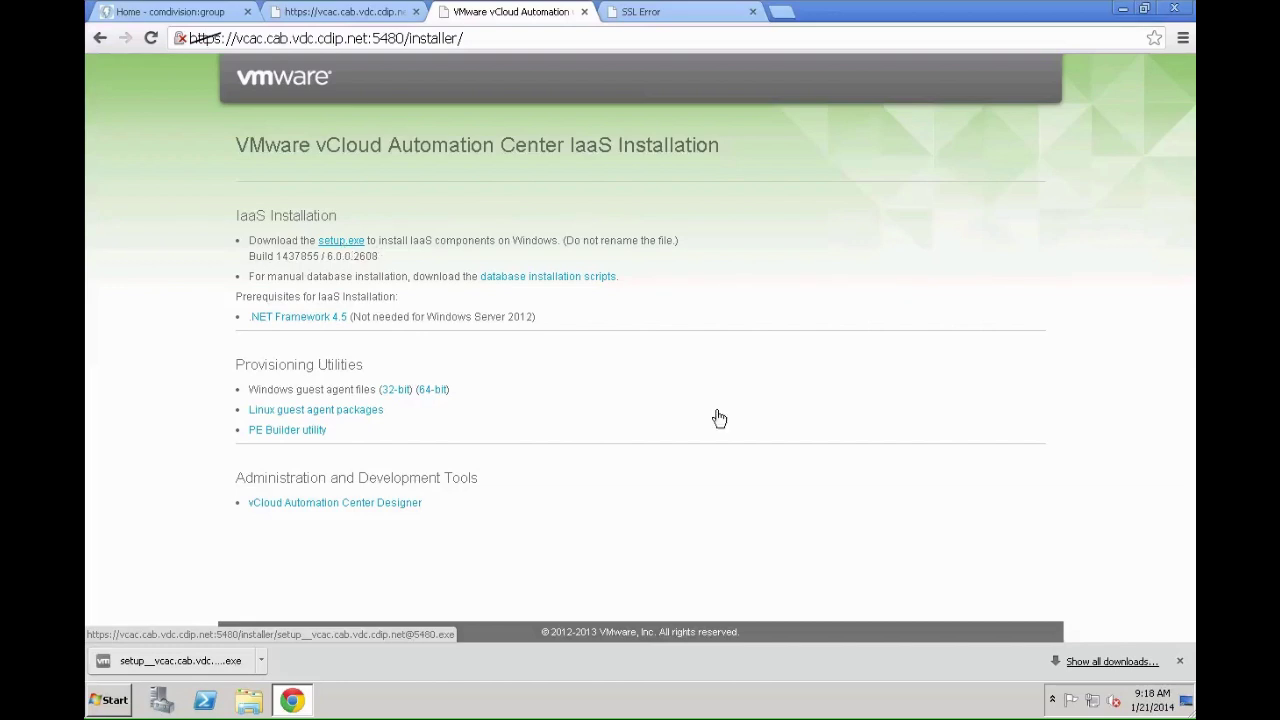
left_click(1180, 660)
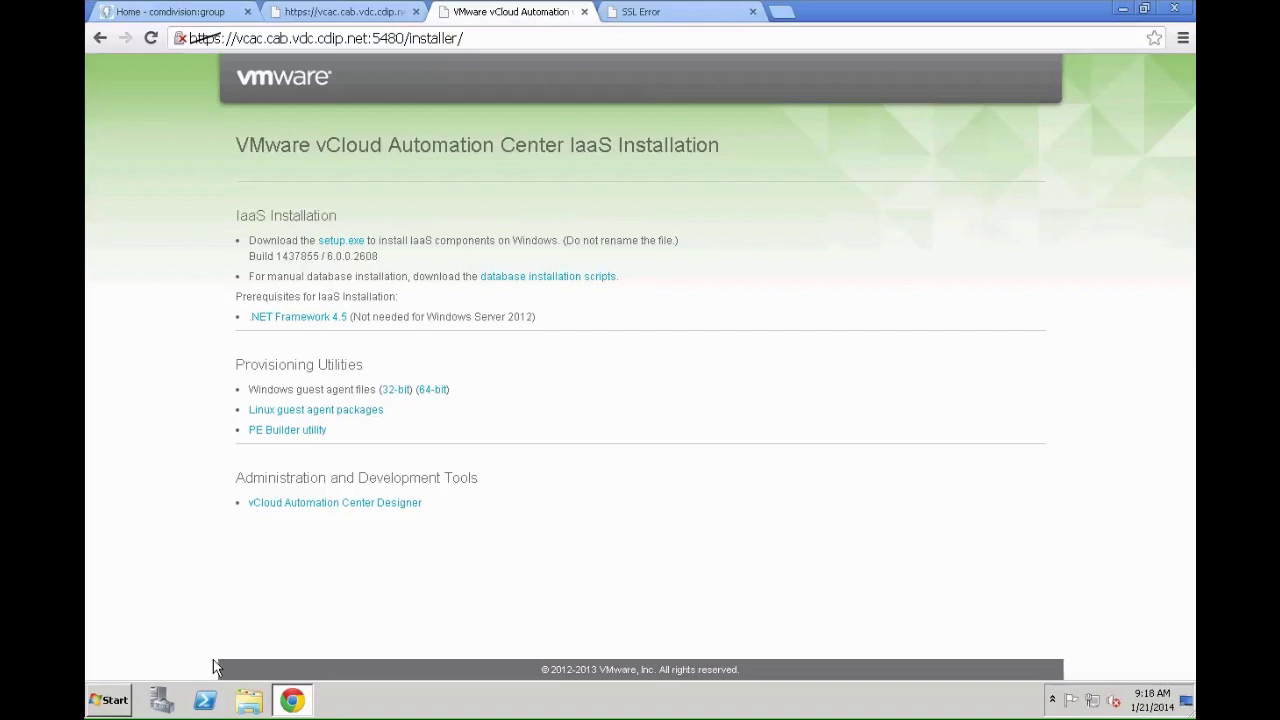
Step: Run the downloaded setup.exe from the Downloads folder in Explorer
left_click(248, 700)
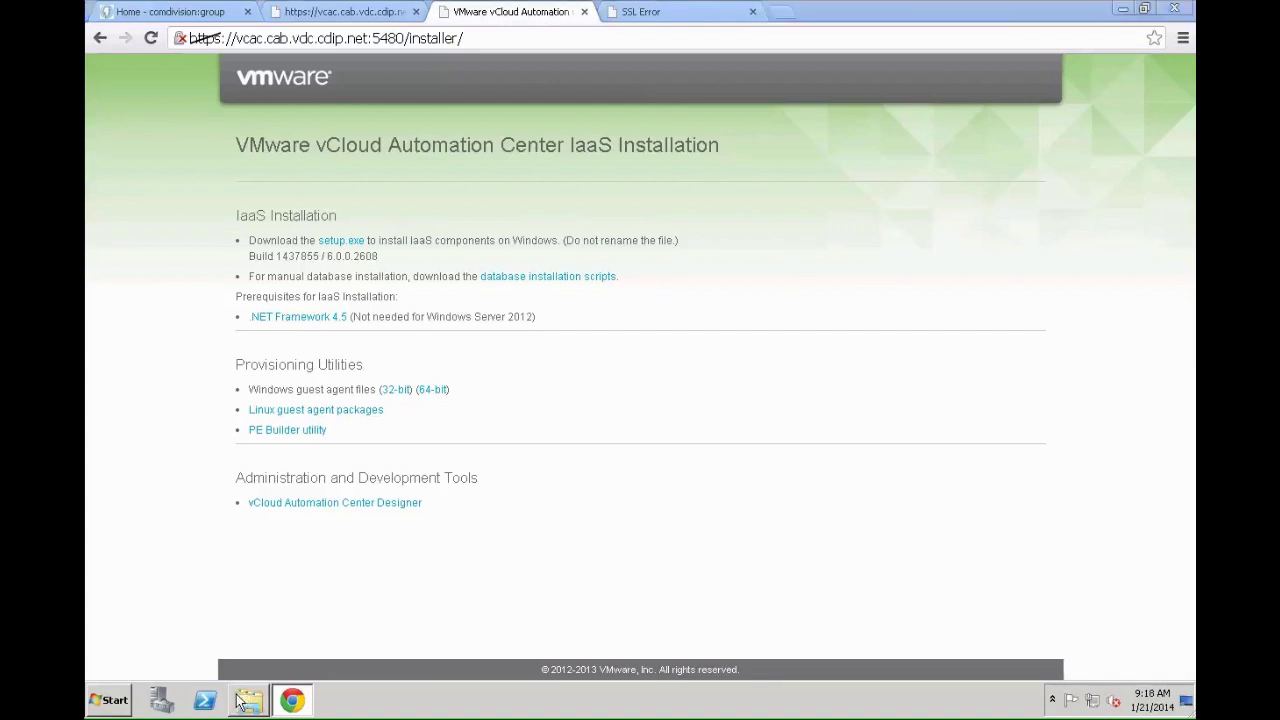
left_click(352, 214)
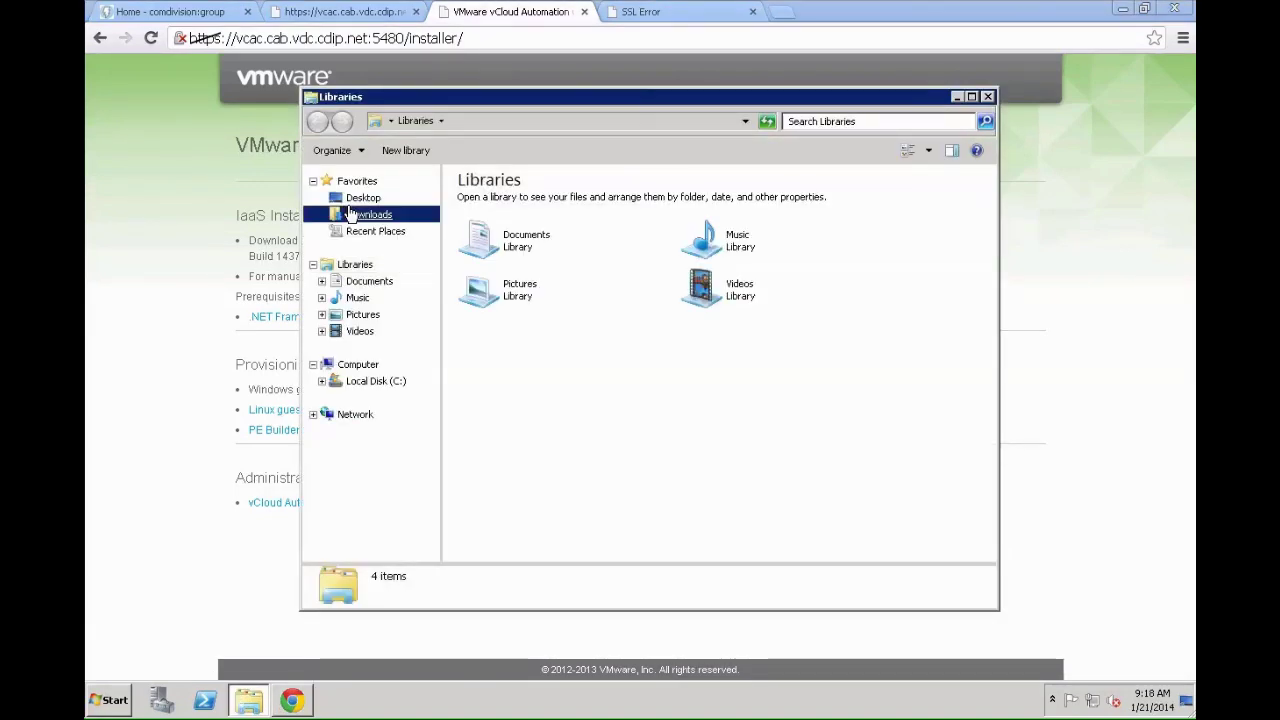
left_click(538, 200)
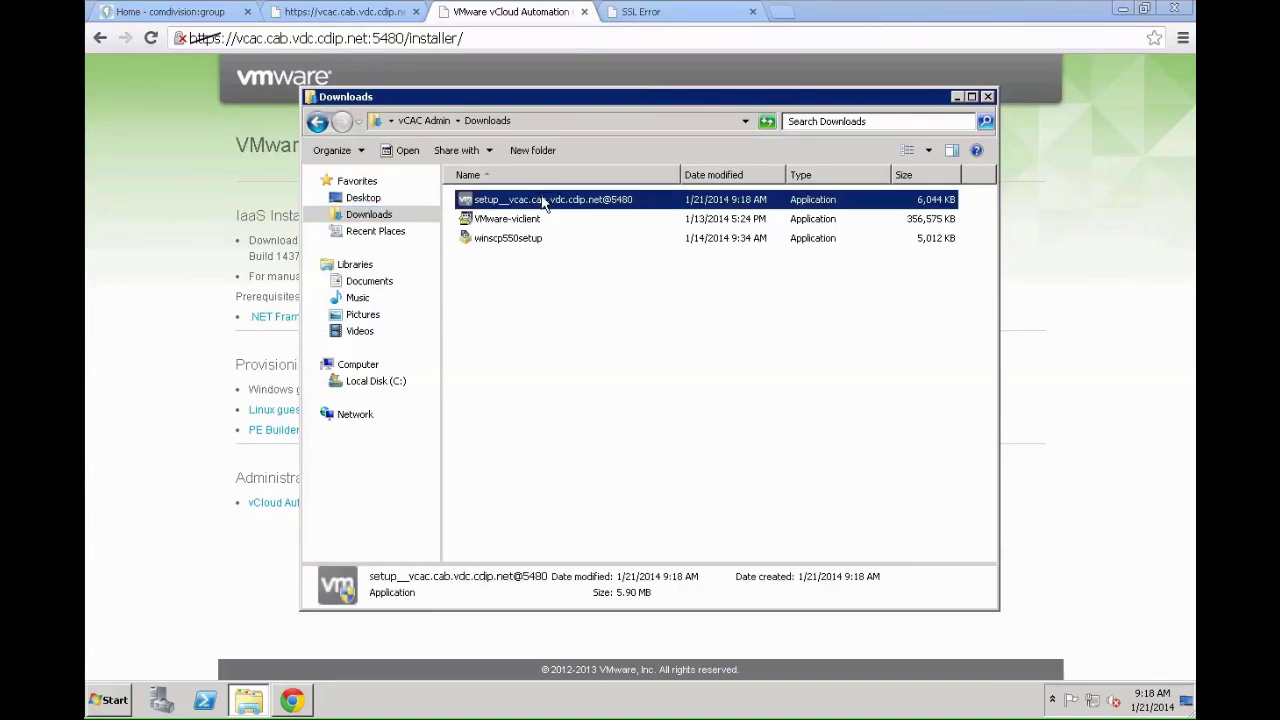
double_click(546, 201)
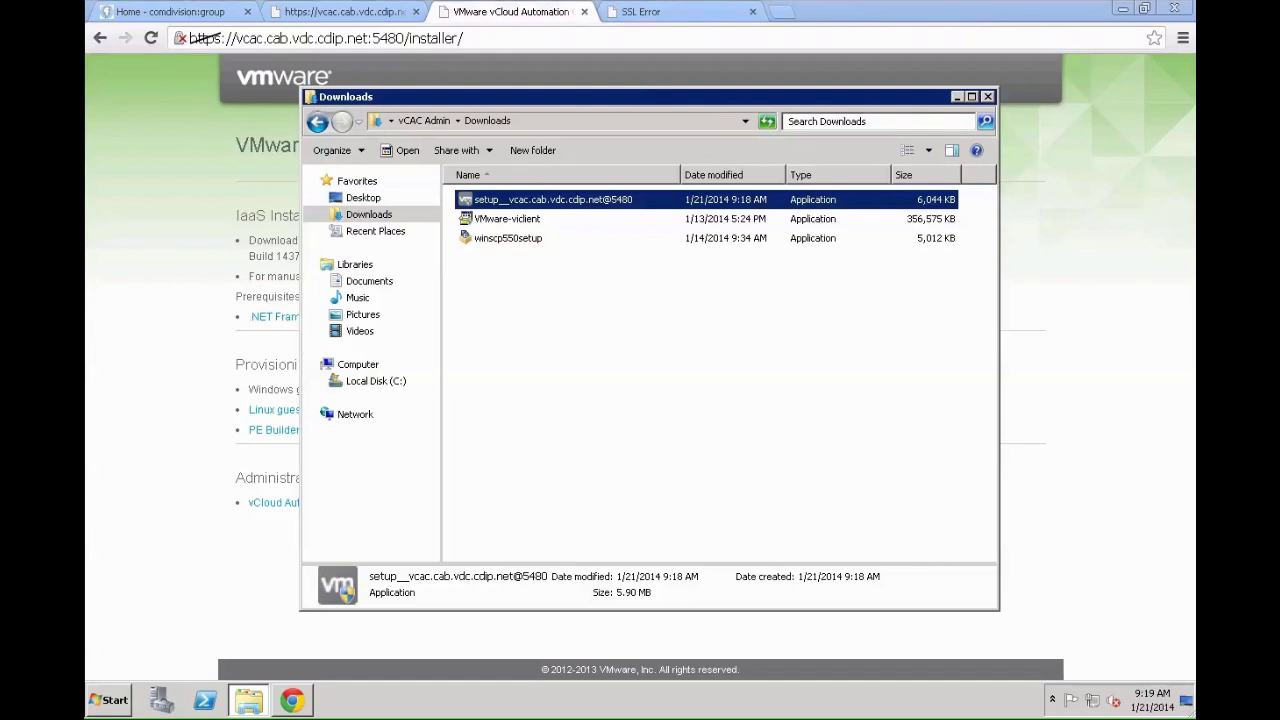
key("Return")
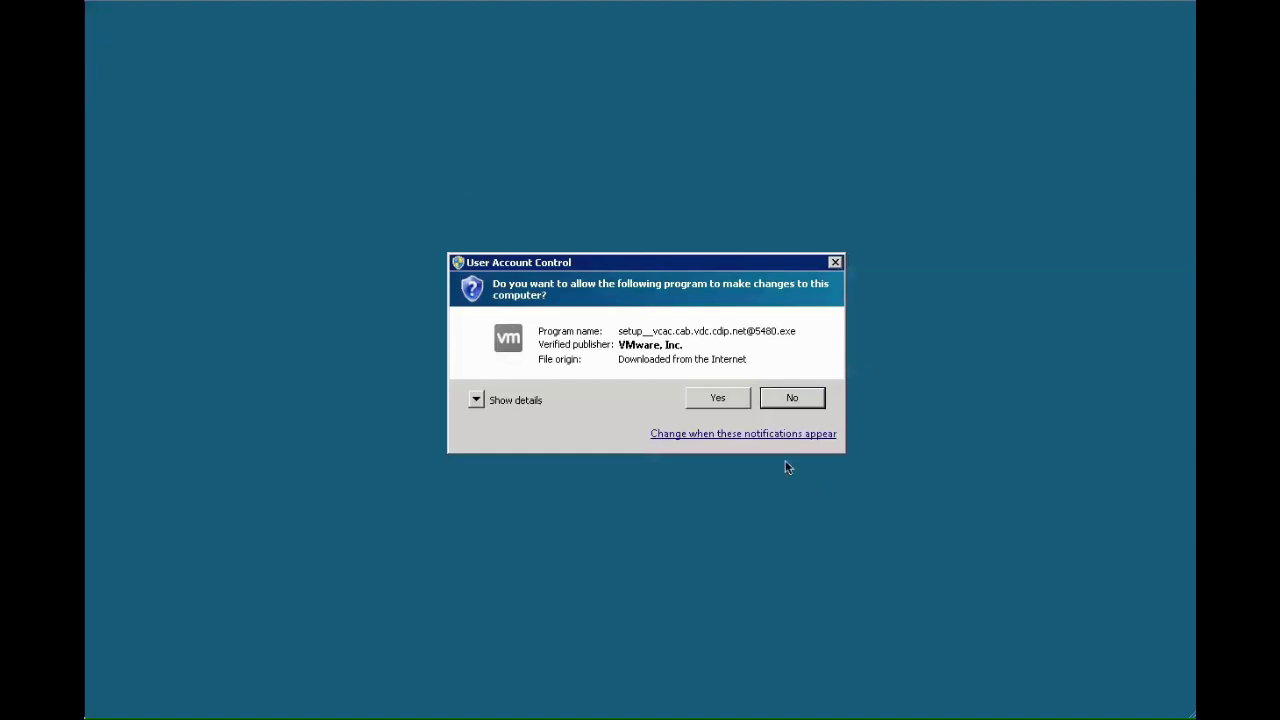
Step: Approve the User Account Control prompt for the VMware setup installer
left_click(719, 398)
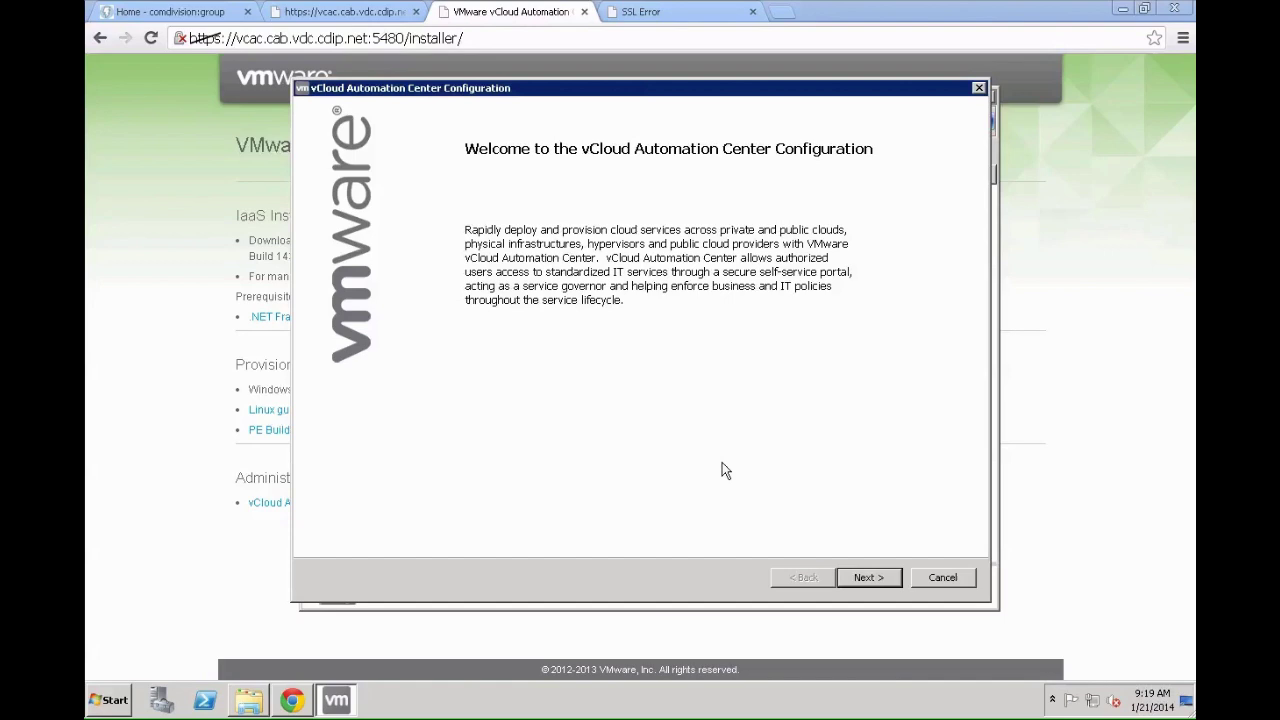
Step: Pass the welcome page and accept the license agreement terms to reach Log In
left_click(866, 577)
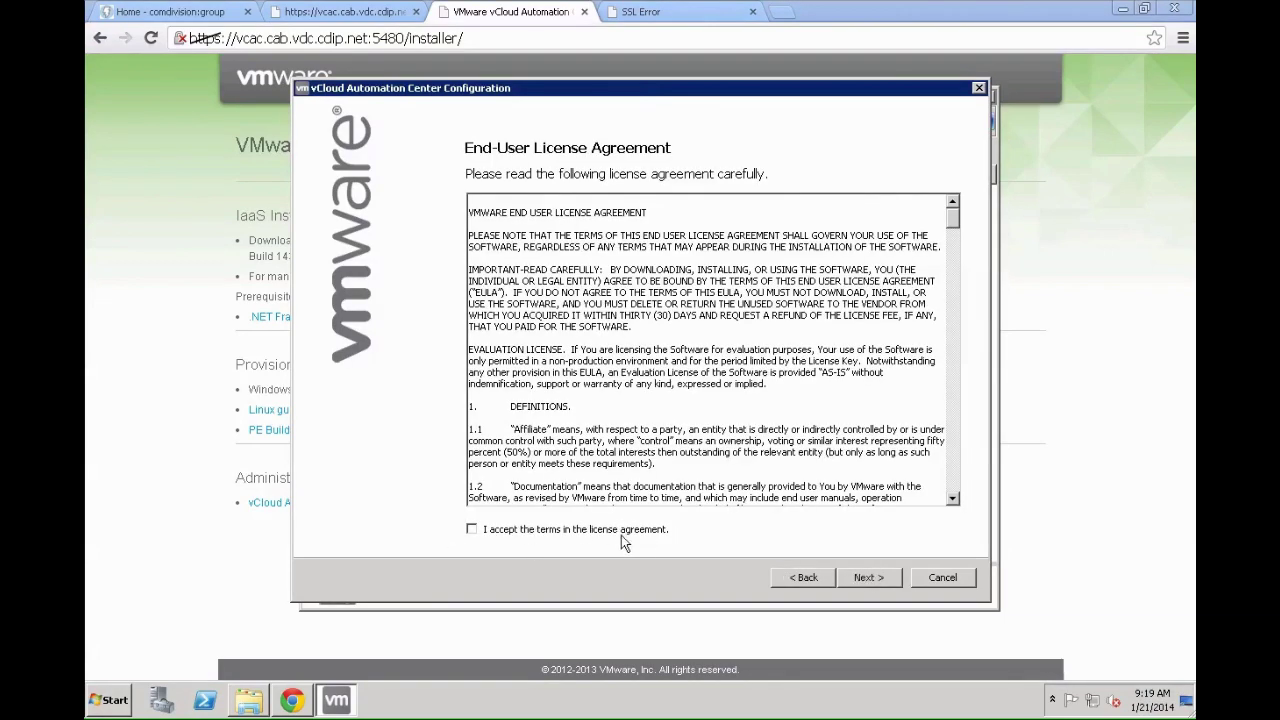
left_click(468, 530)
left_click(470, 531)
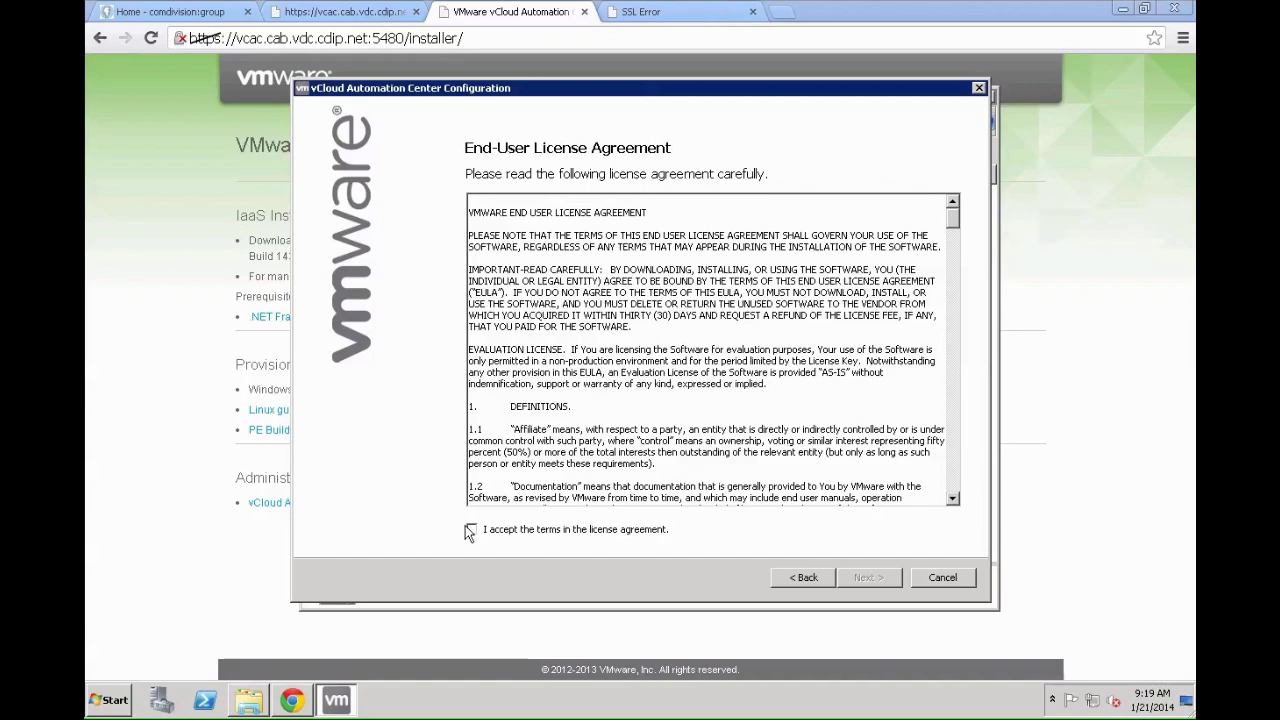
left_click(472, 530)
left_click(866, 578)
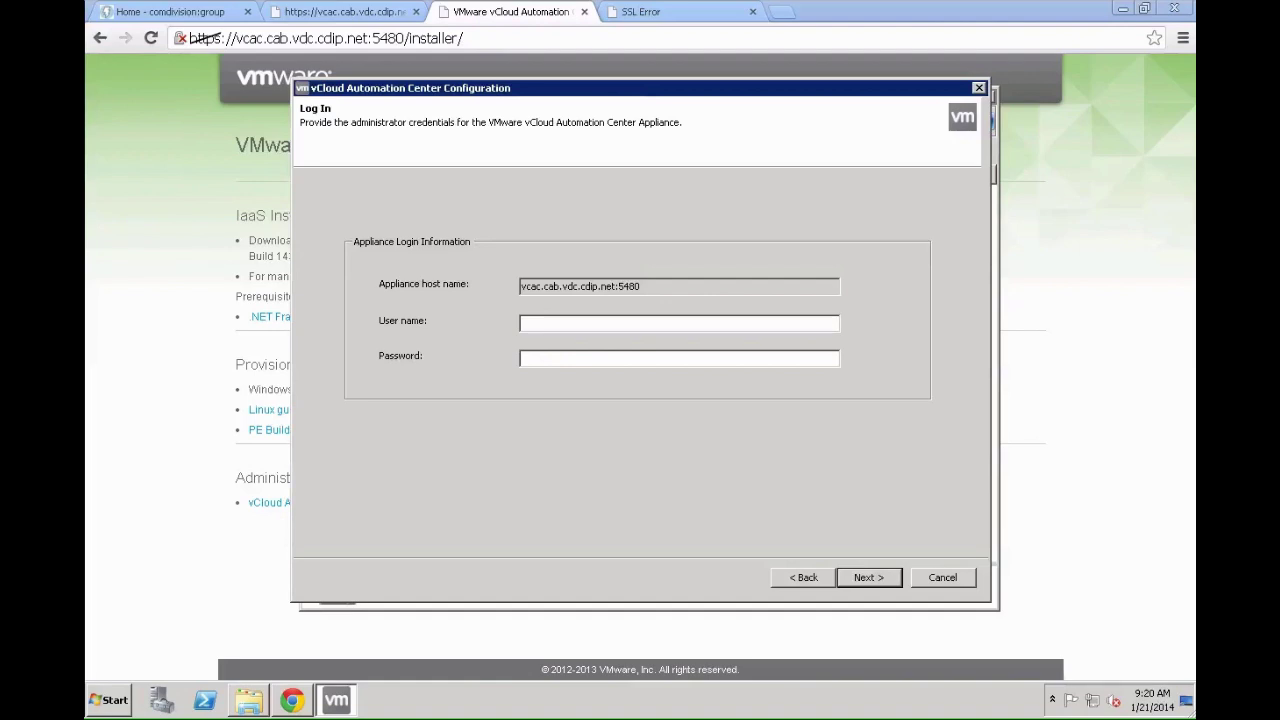
Step: Log in to appliance vcac.cab.vdc.cdip.net:5480 with the root user name and password
left_click(702, 323)
type("root")
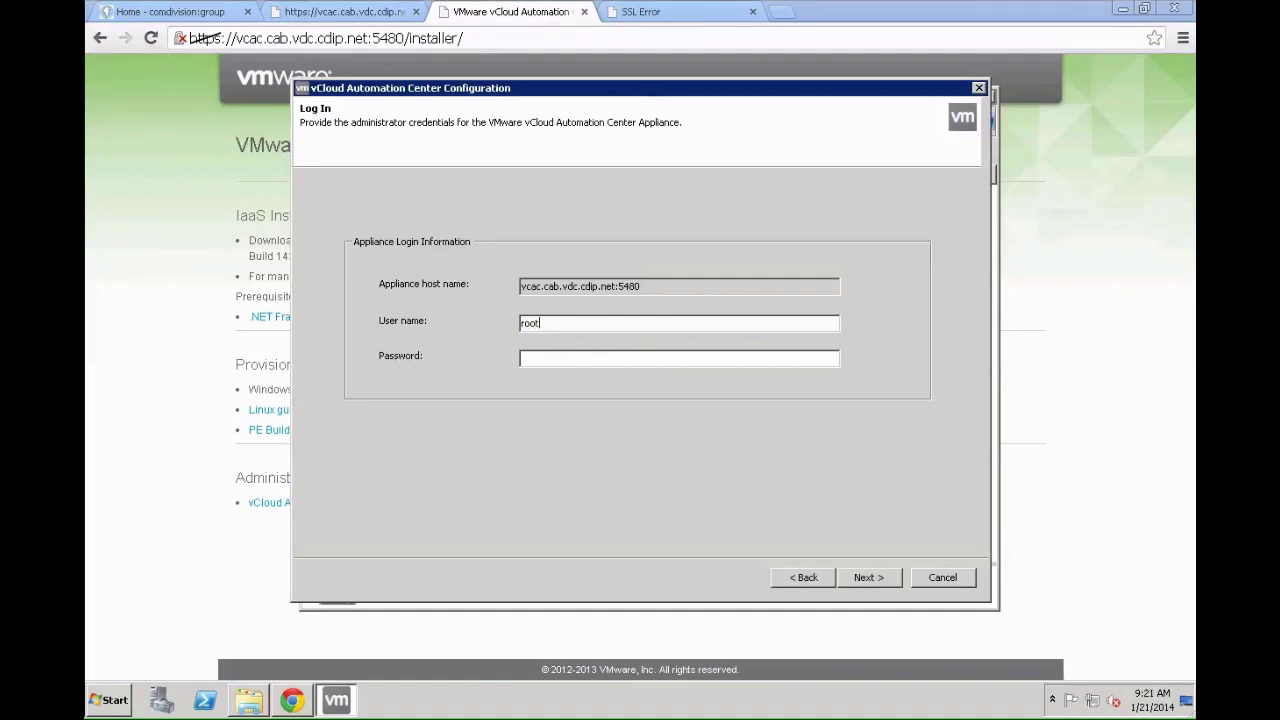
type("***********")
left_click(878, 577)
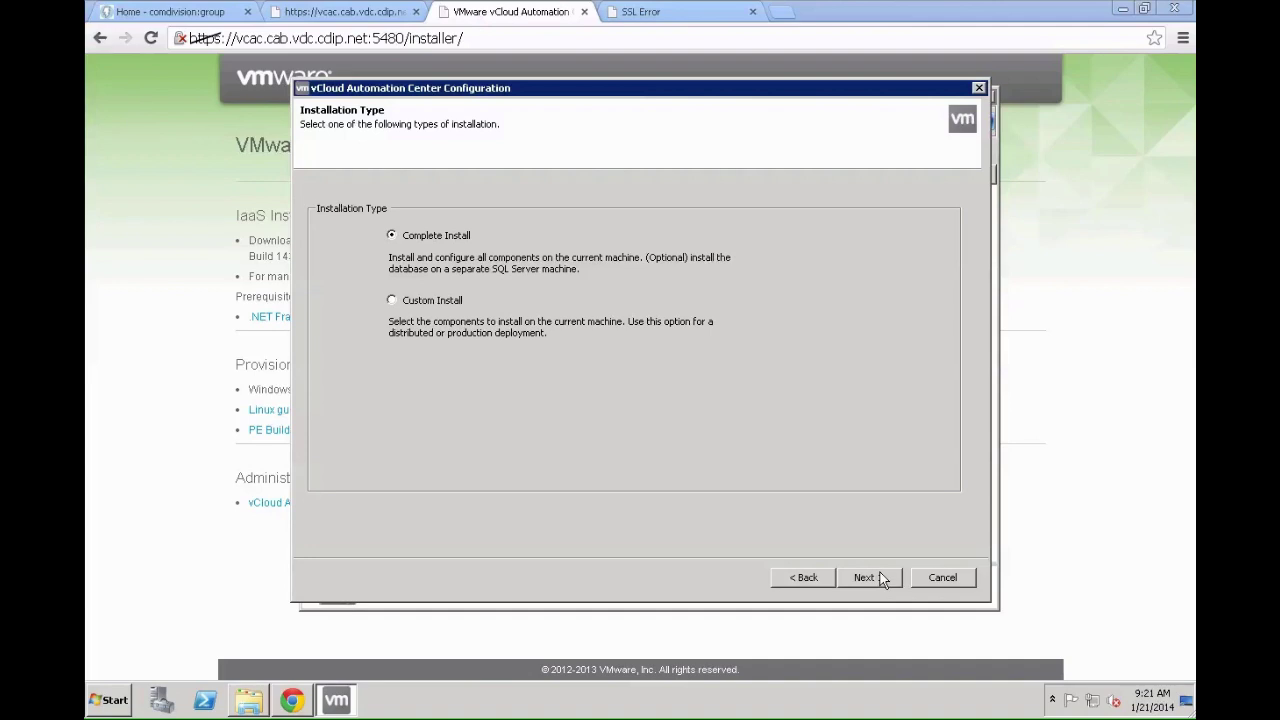
Step: Choose Complete Install and bypass the Windows Firewall and MSSQLSERVER TCP/IP prerequisite warnings
left_click(880, 574)
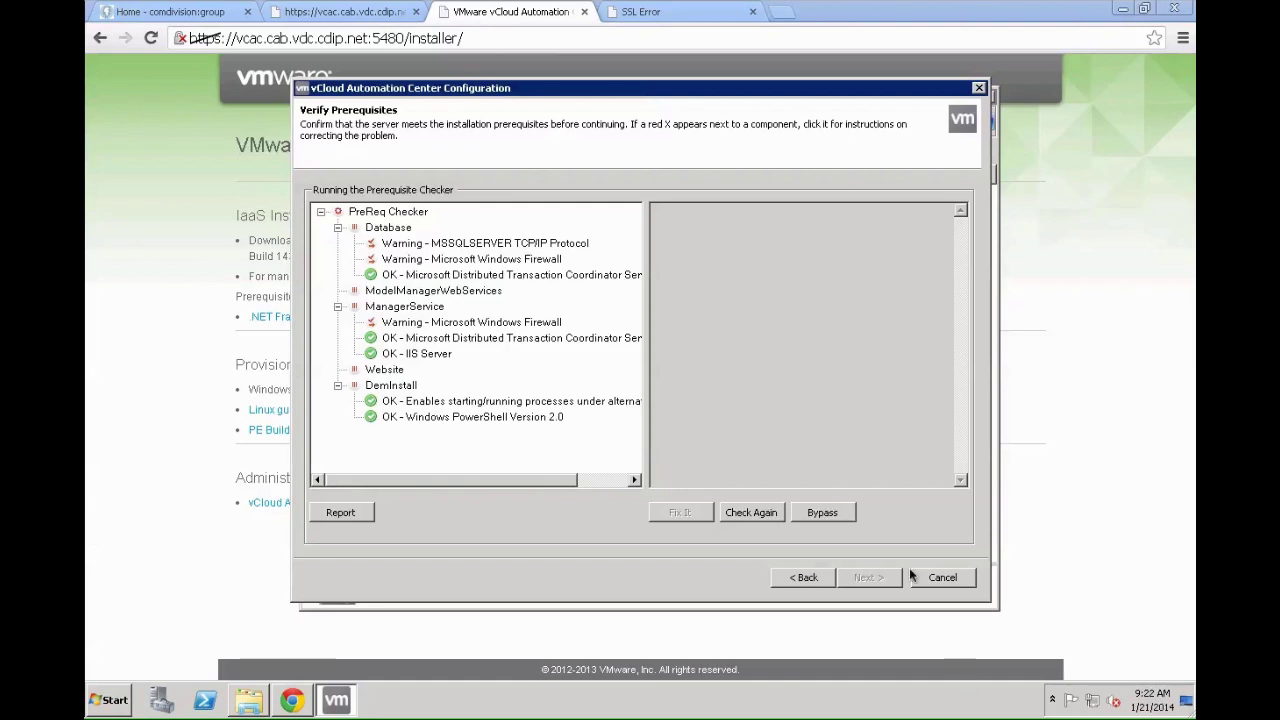
left_click(821, 516)
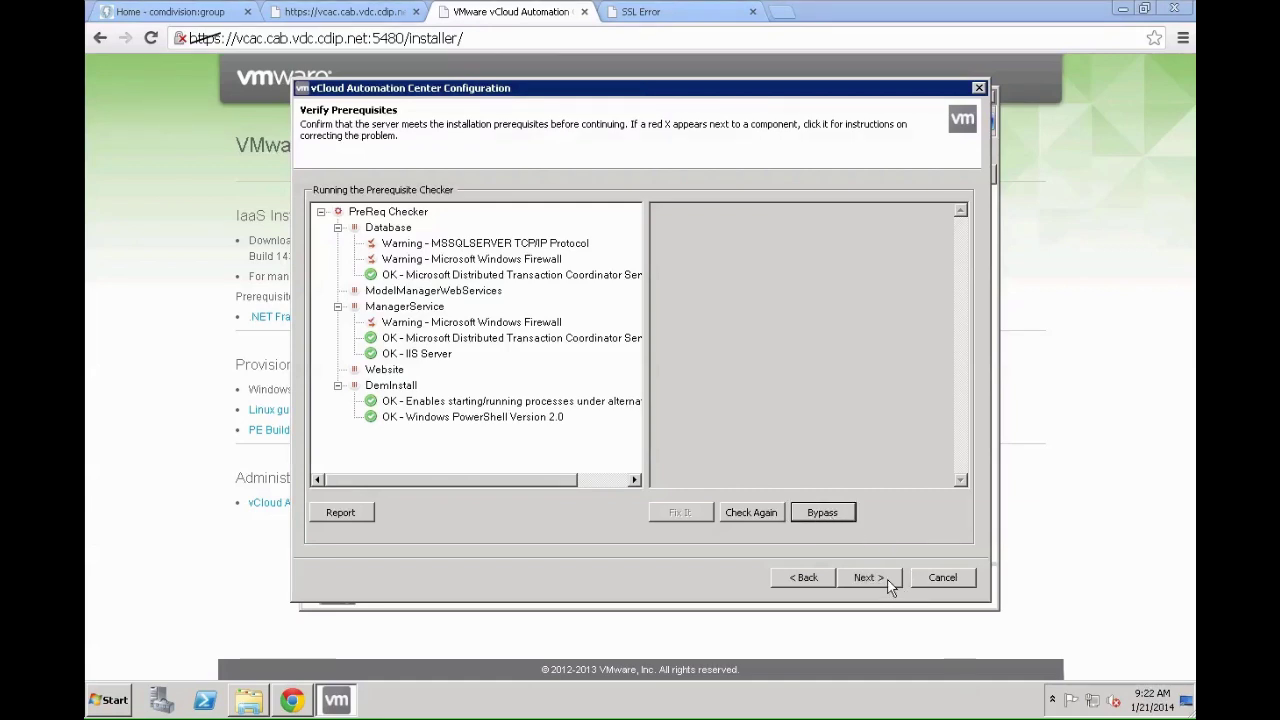
Step: Enter the service account password and the security passphrase
left_click(866, 578)
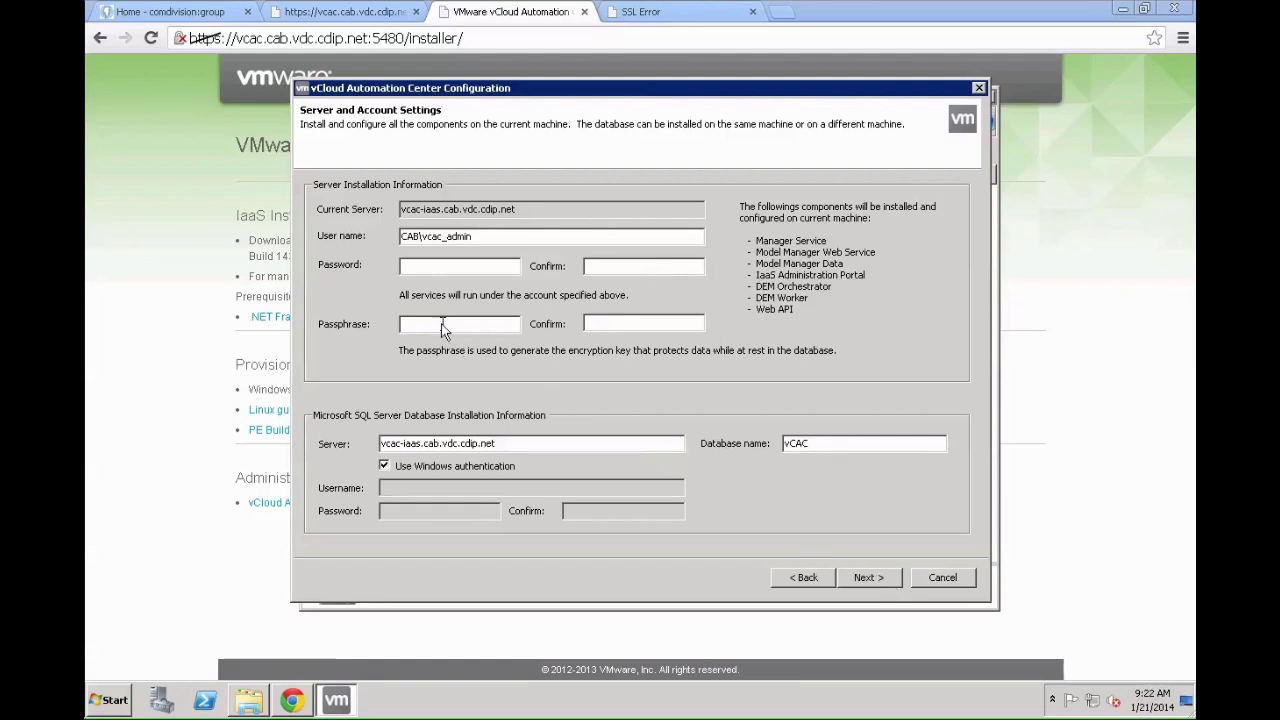
left_click(435, 266)
type("***********************")
key("Tab")
type("*********************")
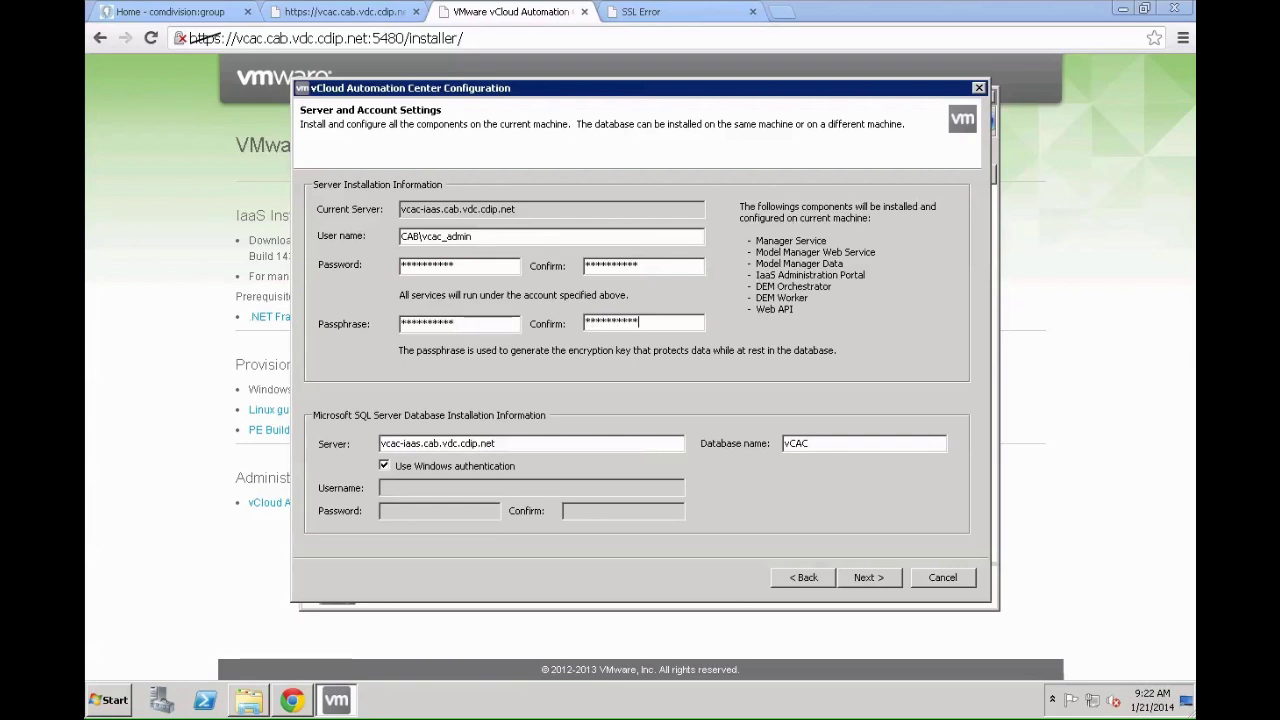
Step: Set the SQL Server to sql.cab.vdc.cdip.net and test the database connection
key("Tab")
left_click(494, 443)
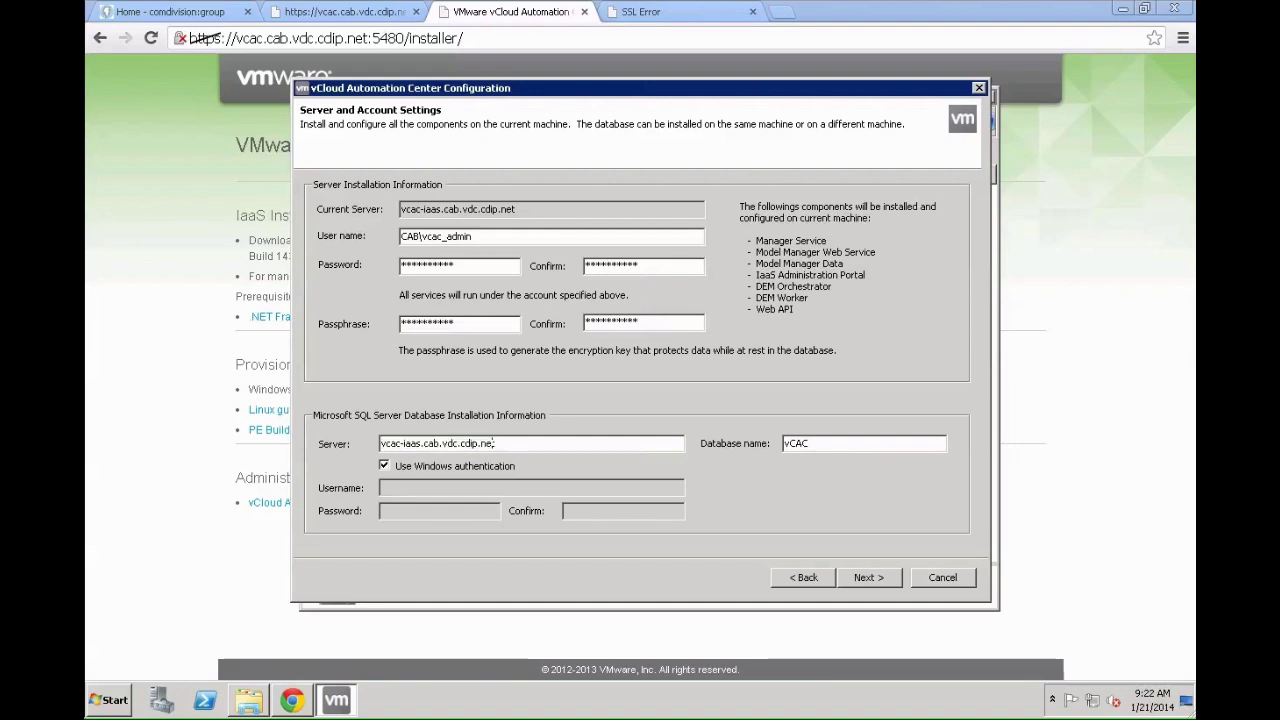
key("Delete")
key("Delete")
key("Delete")
key("Delete")
key("Delete")
key("Delete")
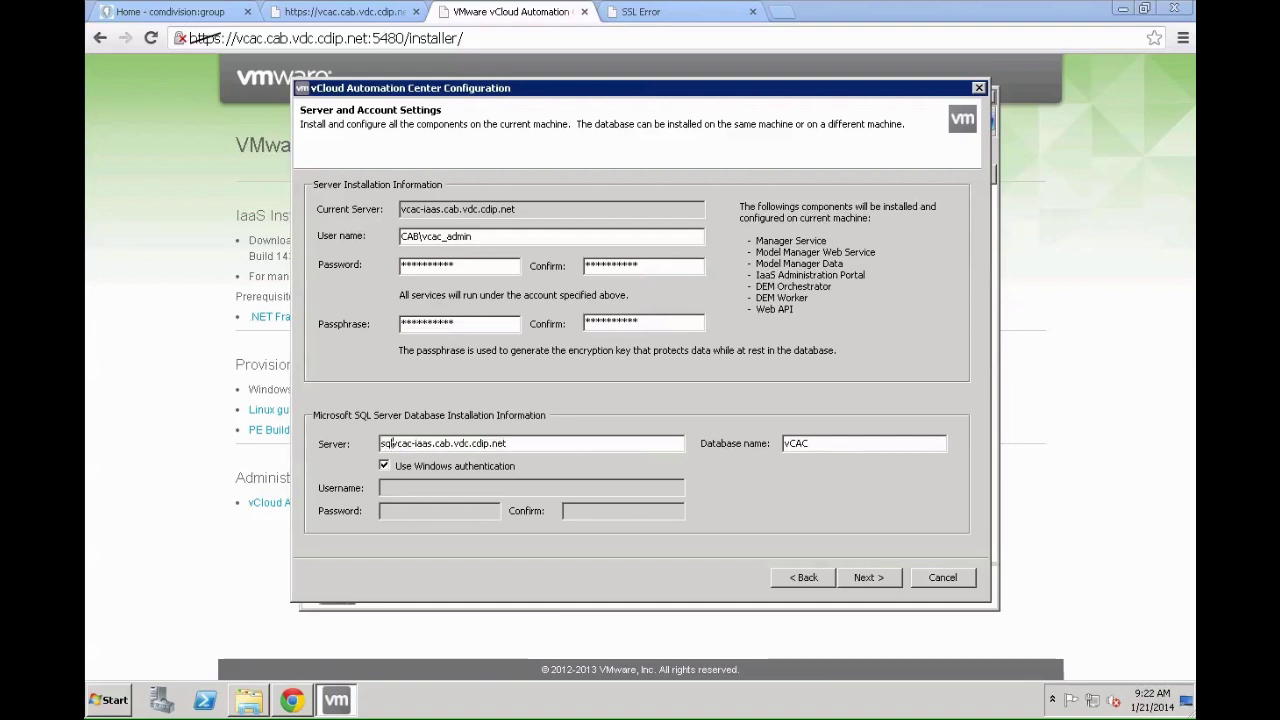
type("sql")
key("Delete")
key("Delete")
key("Delete")
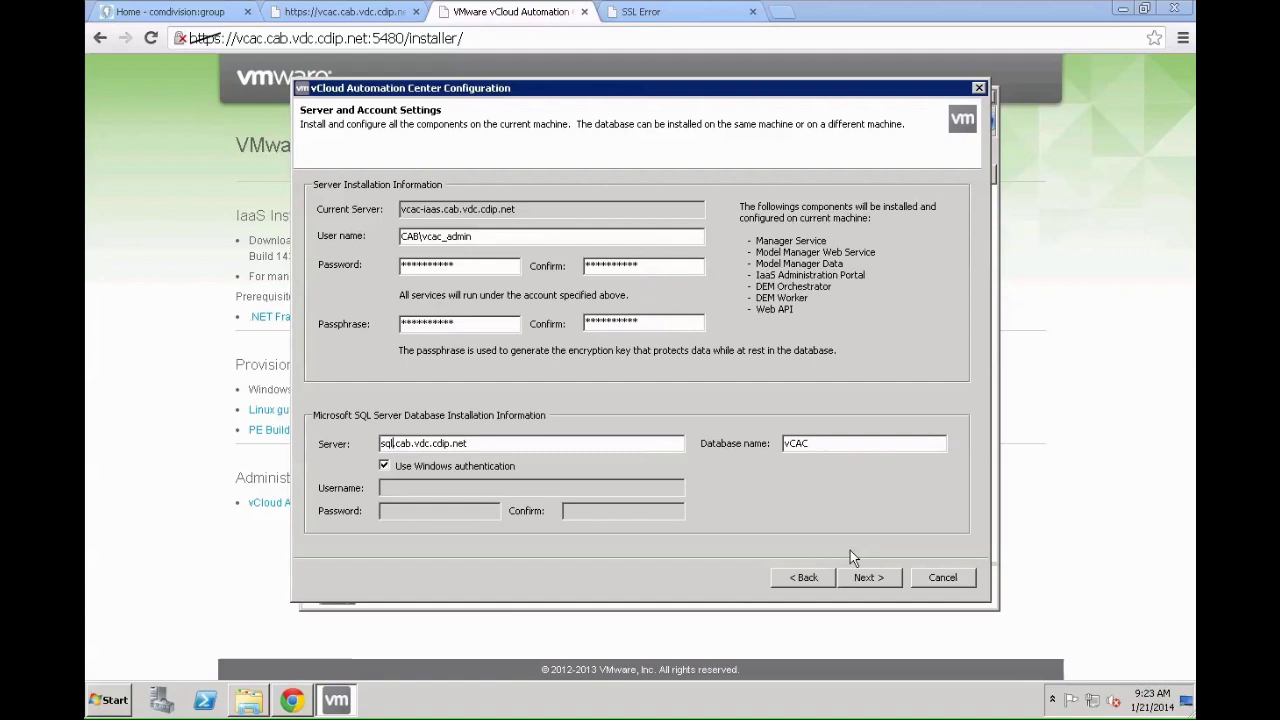
left_click(869, 577)
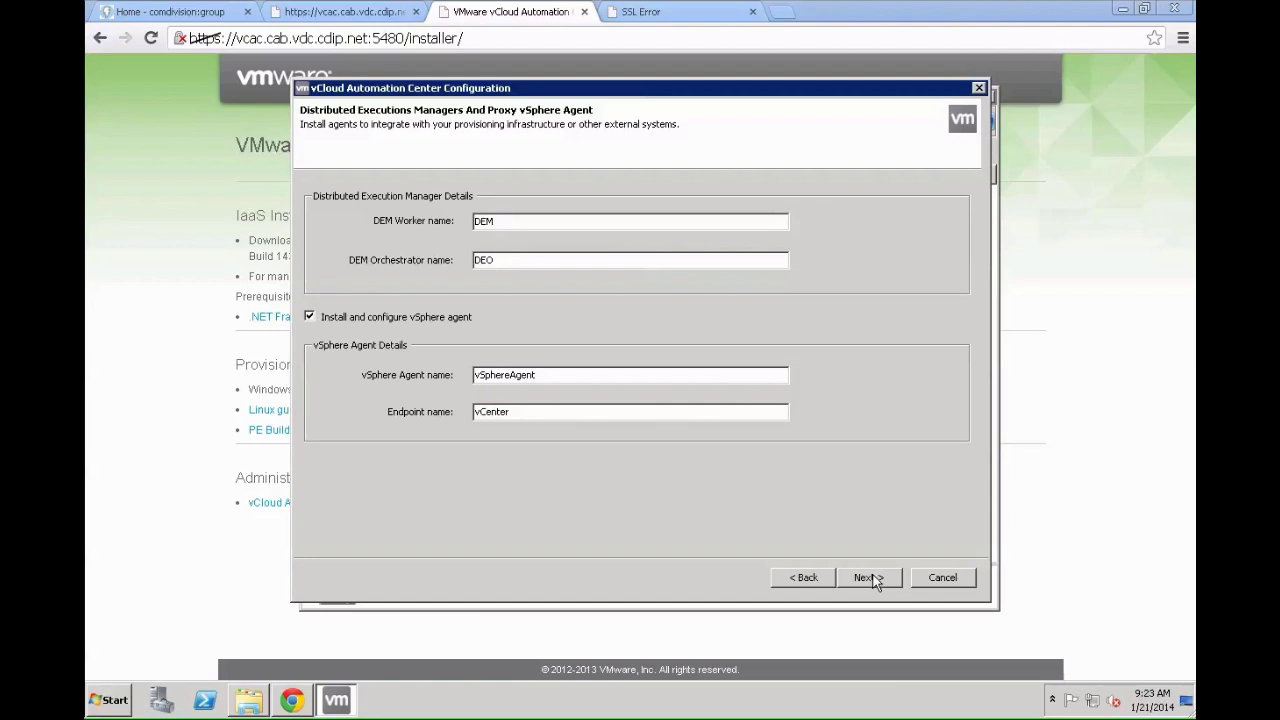
Step: Keep the default names DEM, DEO, vSphereAgent and endpoint vCenter, then continue
left_click(866, 578)
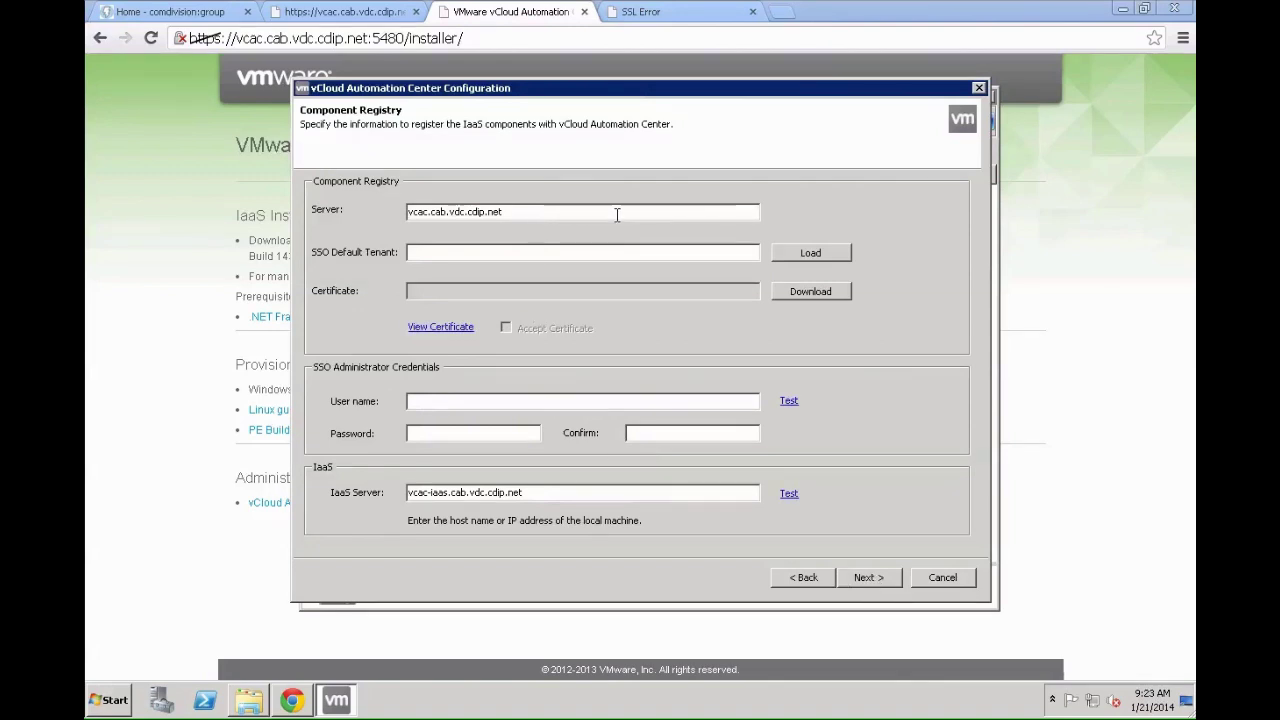
left_click(837, 252)
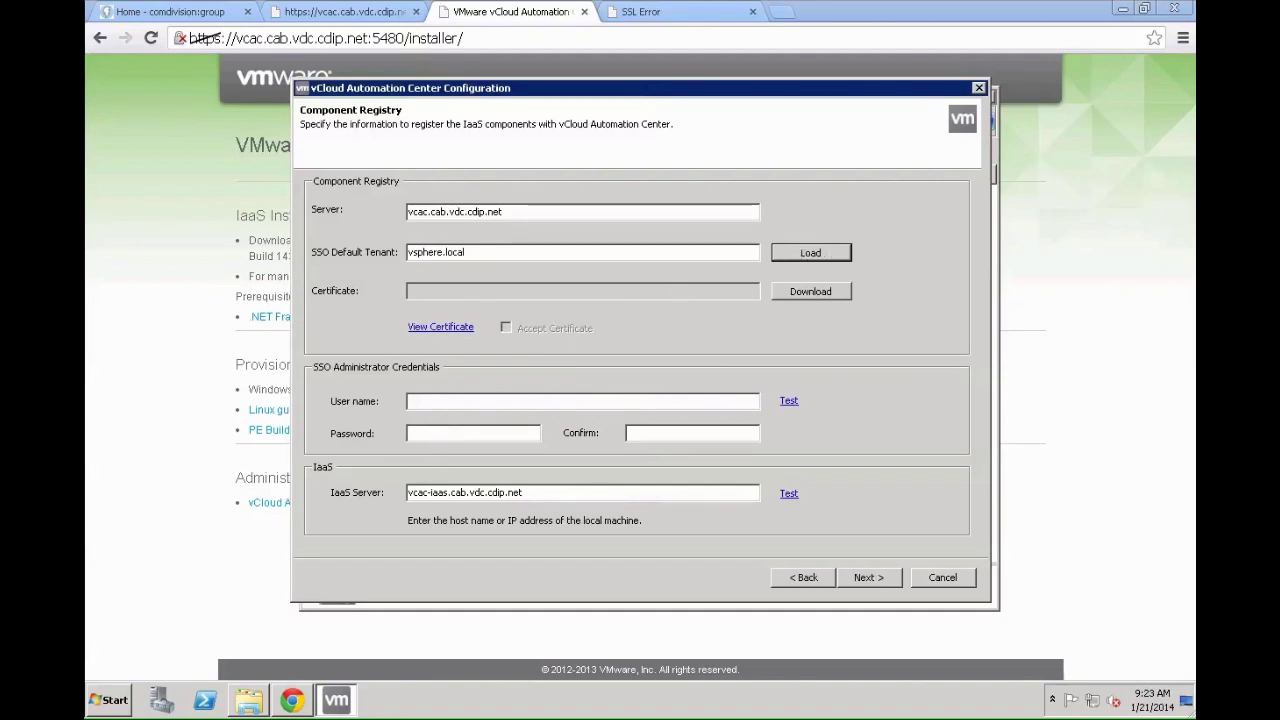
left_click(490, 397)
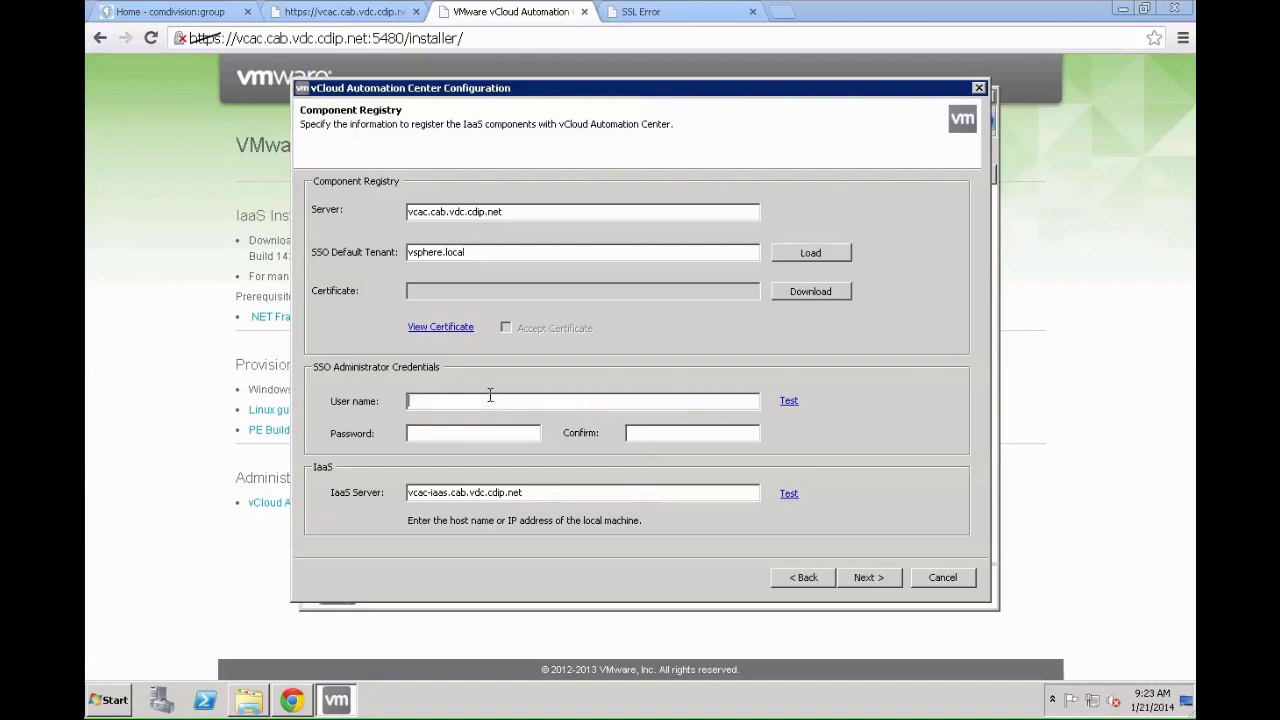
type("administrator@vsphere.local")
key("Tab")
type("**********")
key("Tab")
type("**********")
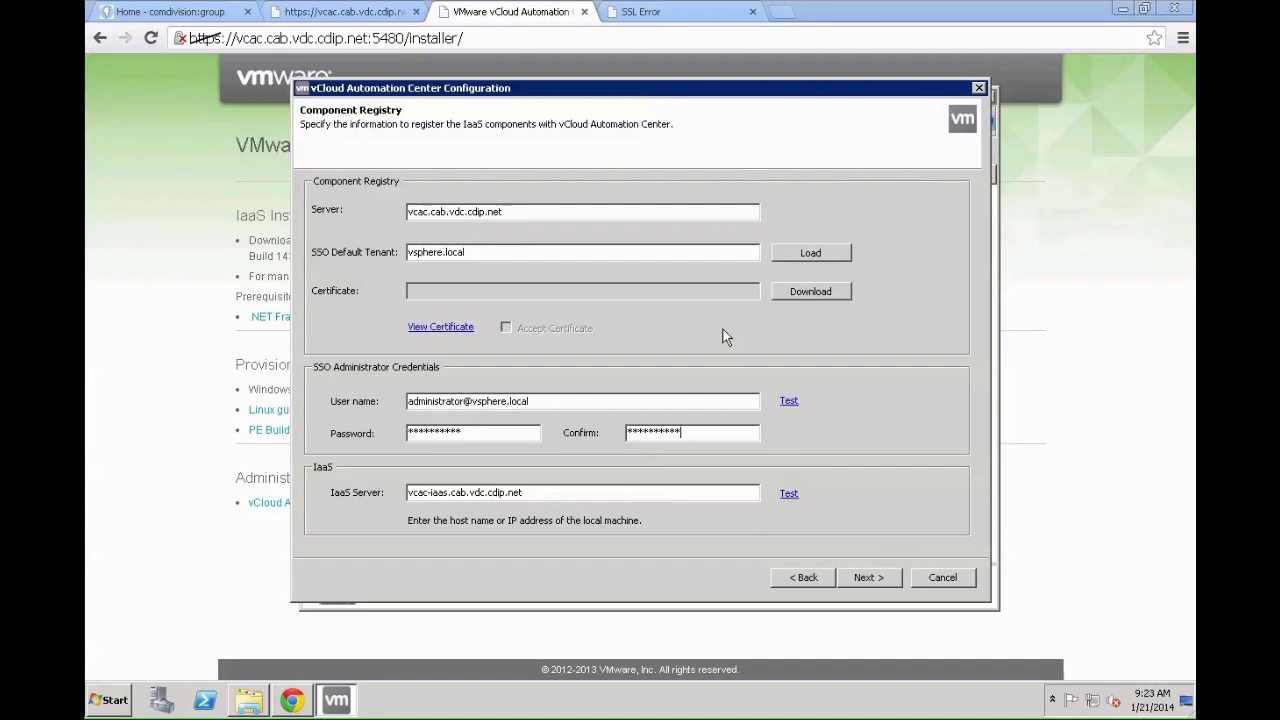
Step: Accept the component registry certificate, pass the SSO credential and IaaS server tests, and continue
left_click(790, 402)
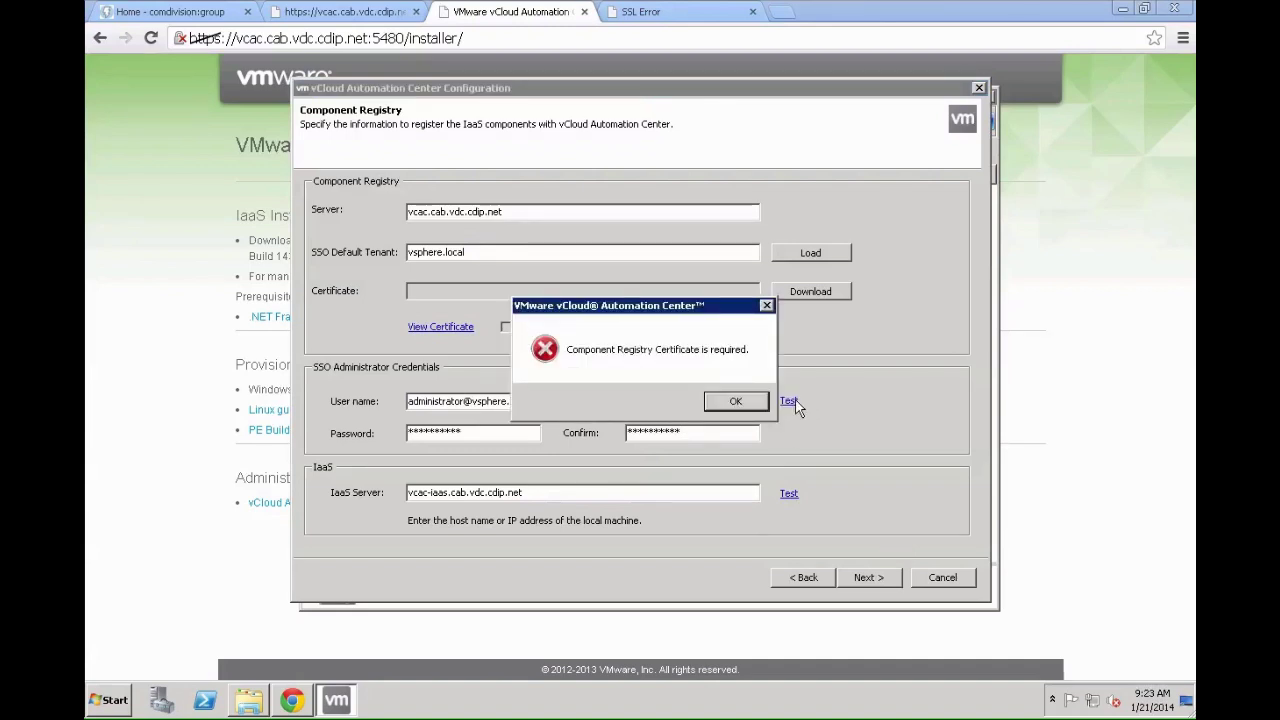
left_click(750, 401)
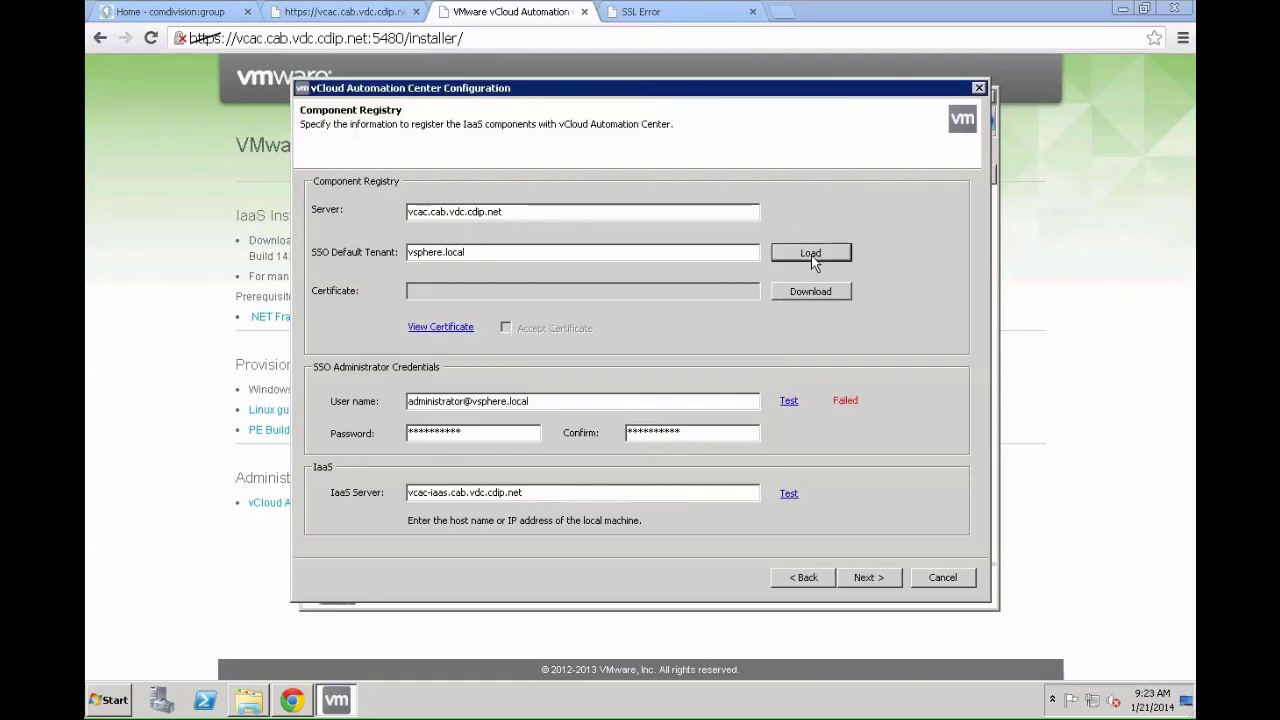
left_click(812, 291)
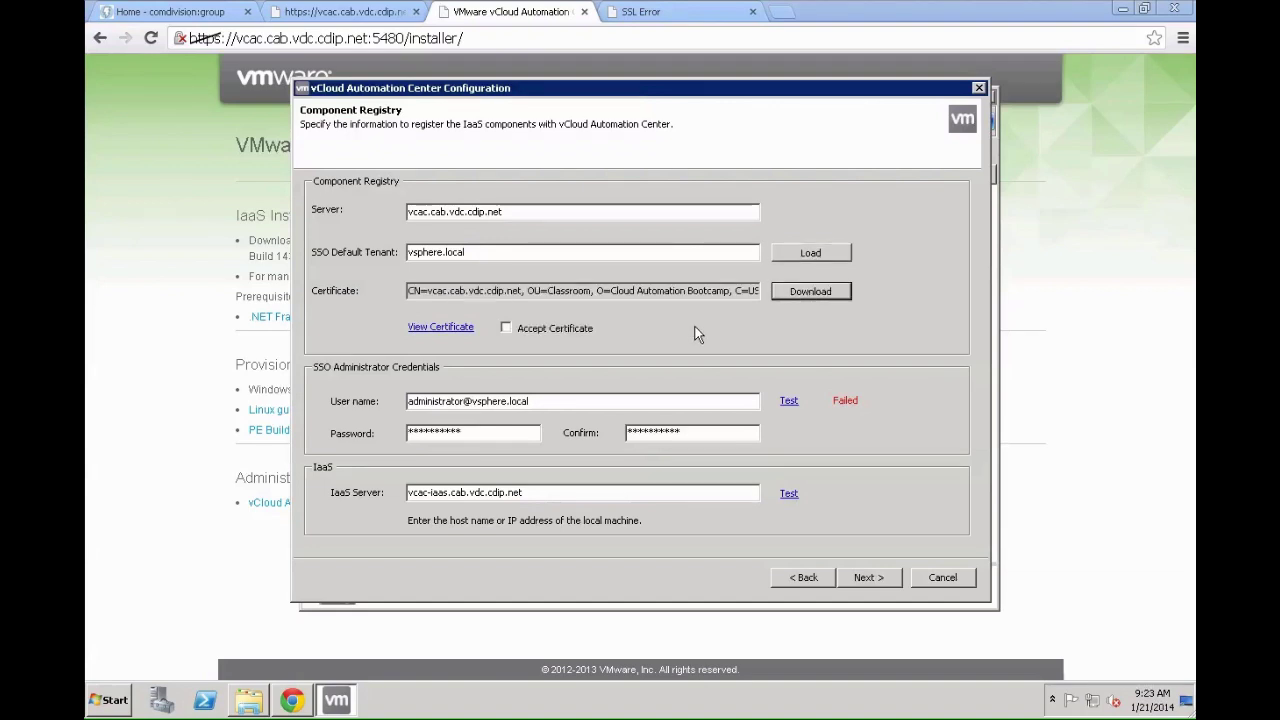
left_click(506, 327)
left_click(788, 401)
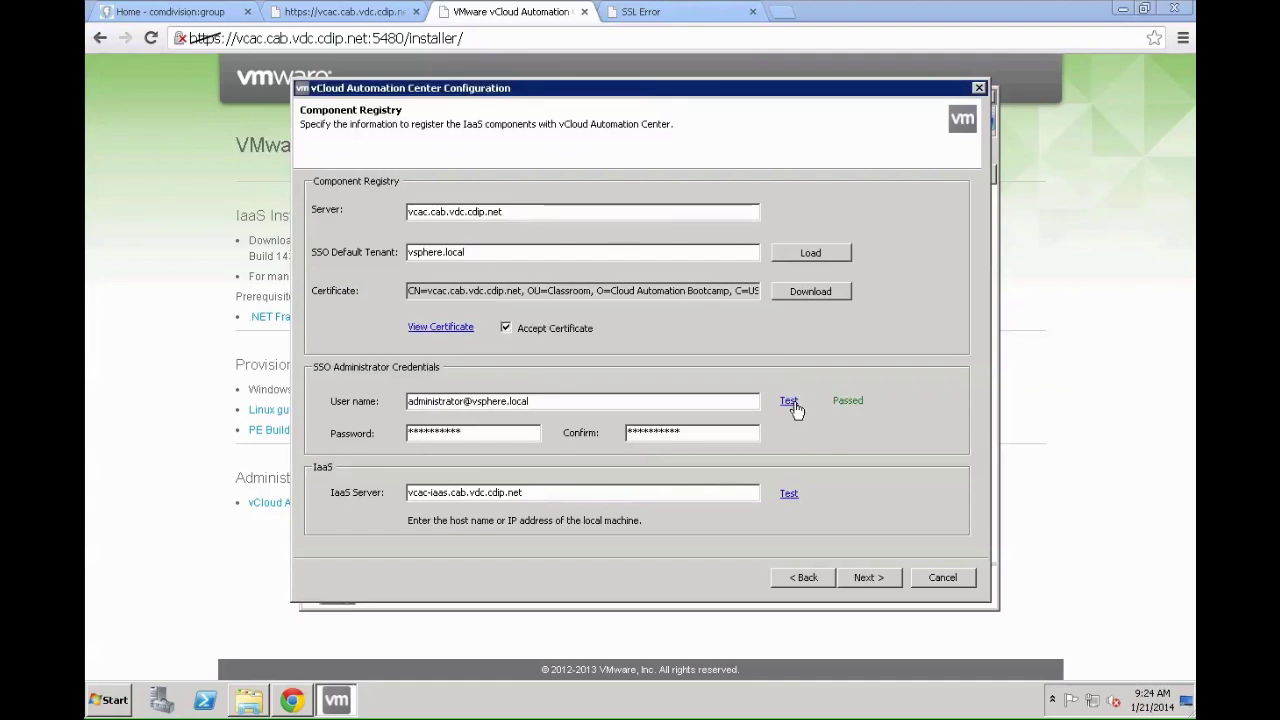
left_click(790, 496)
left_click(852, 578)
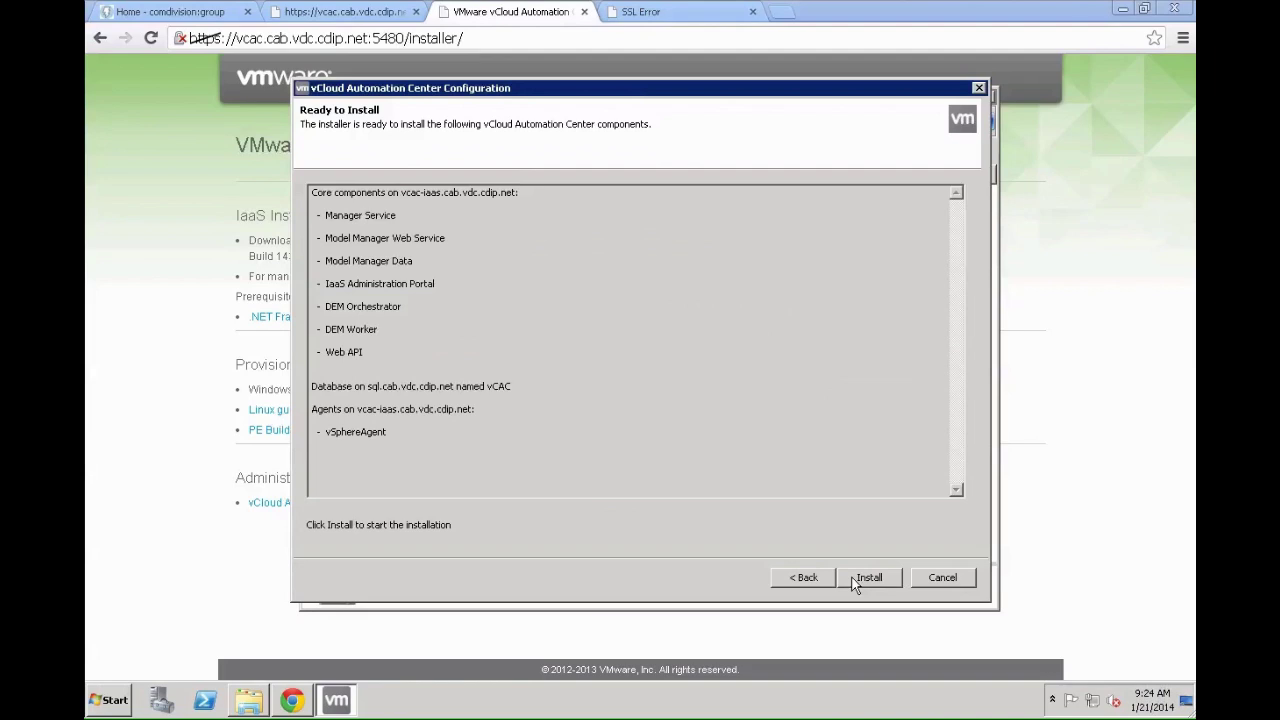
Step: Install the core components, vCAC database and vSphere agent until installation completes successfully
left_click(855, 580)
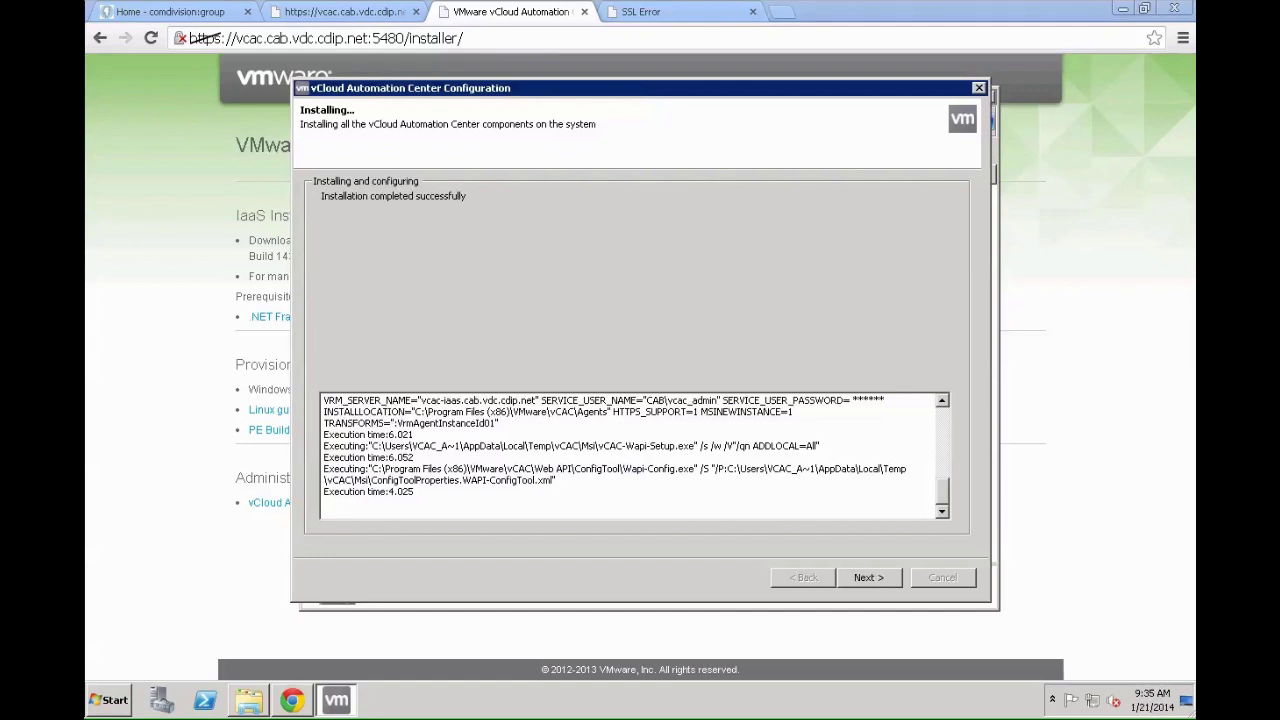
Step: Close the IaaS configuration wizard without the guided initial system configuration
left_click(868, 577)
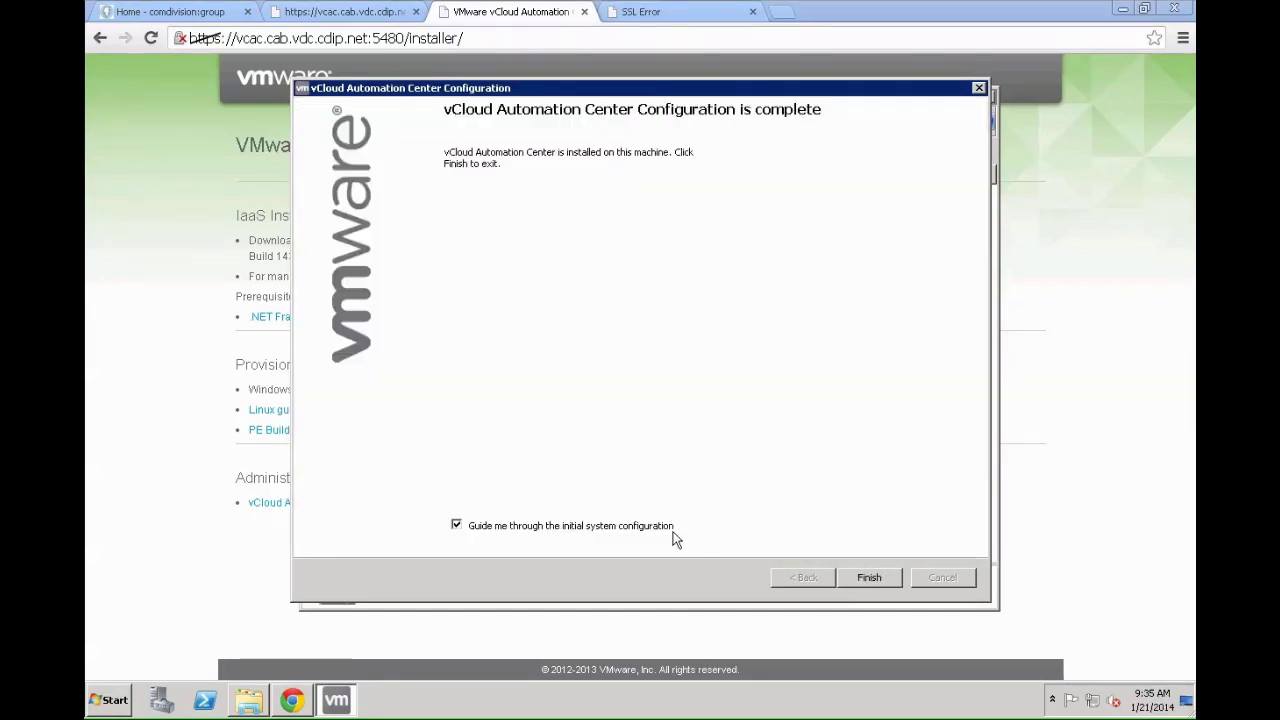
left_click(845, 575)
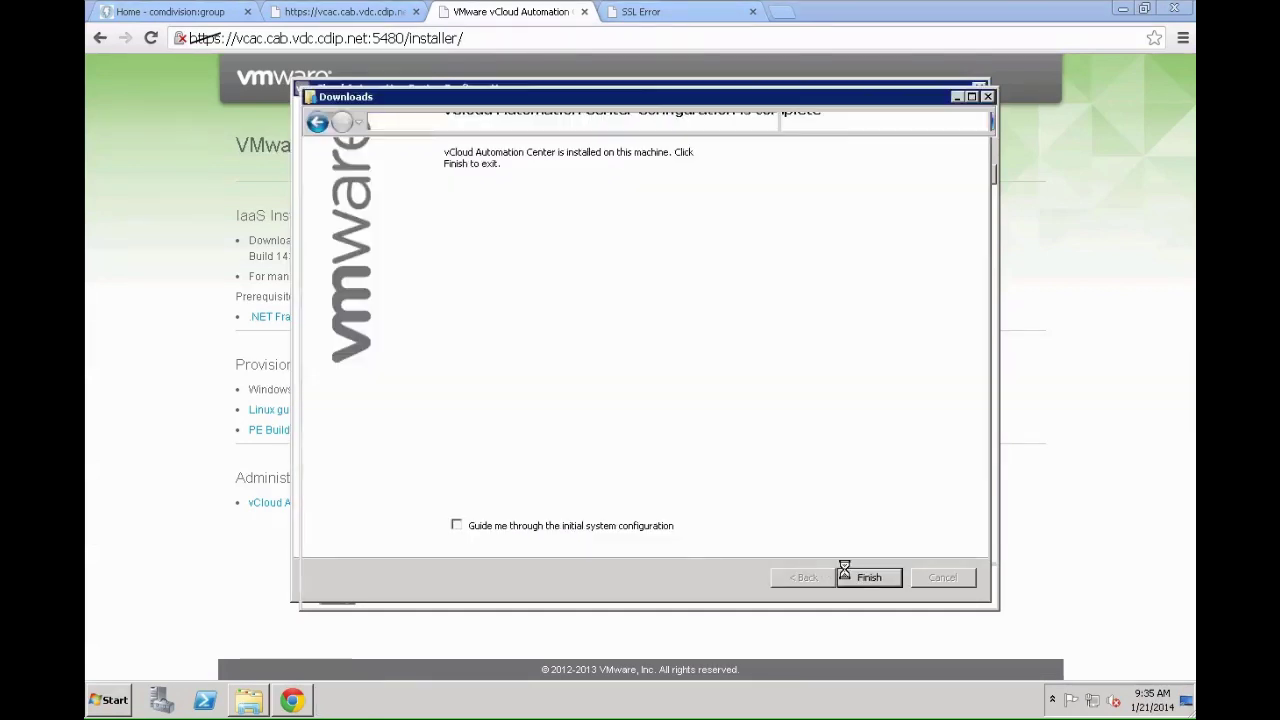